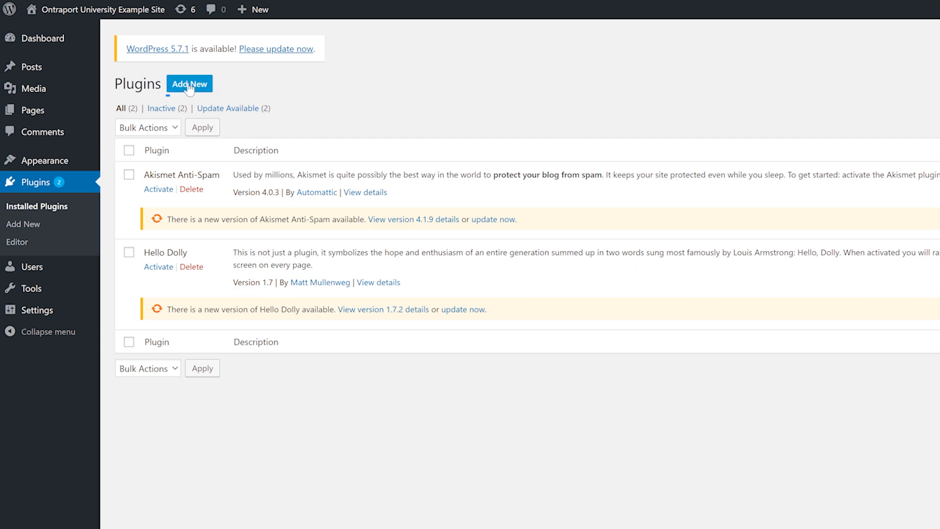
Find the ONTRApages plugin in the WordPress plugin directory, then install and activate it.
{"action": "left_click", "coordinate": [189, 85]}
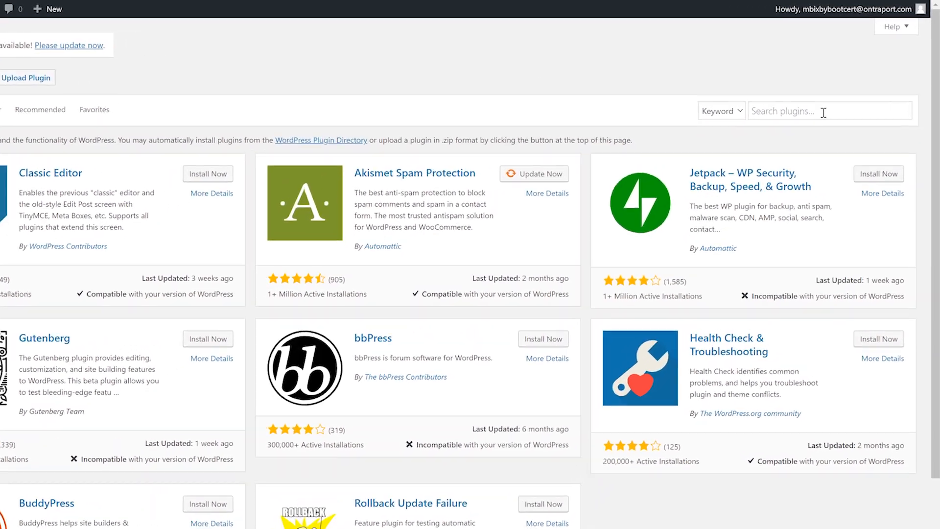
{"action": "left_click", "coordinate": [842, 94]}
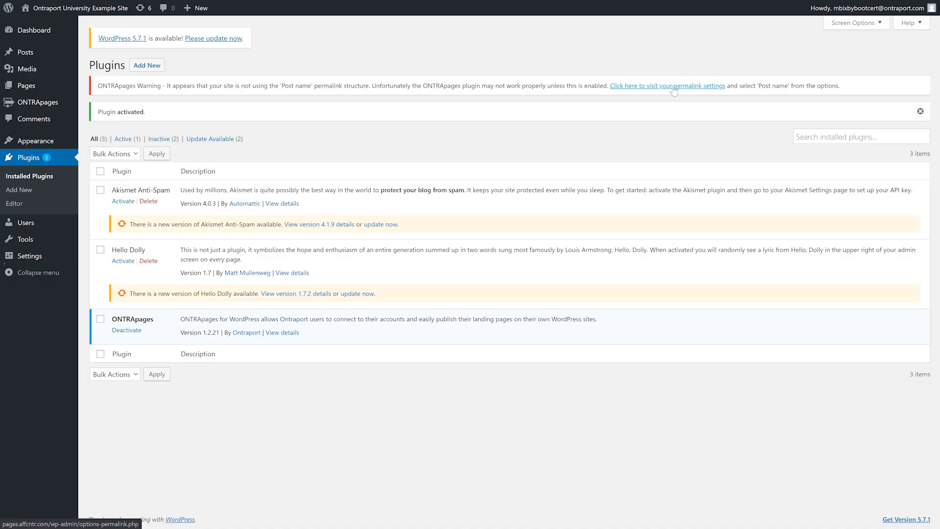
Set the site's permalink structure to Post name and save the permalink settings.
{"action": "mouse_move", "coordinate": [47, 262]}
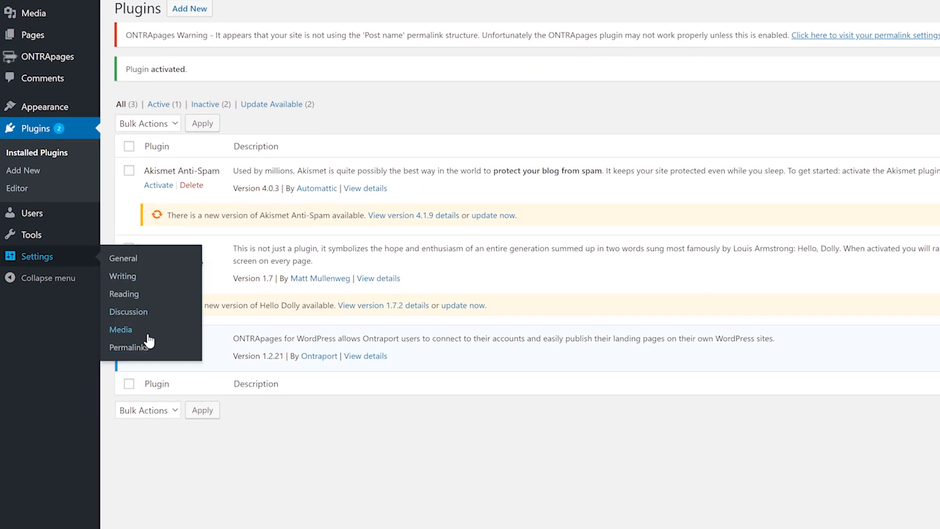
{"action": "left_click", "coordinate": [145, 349]}
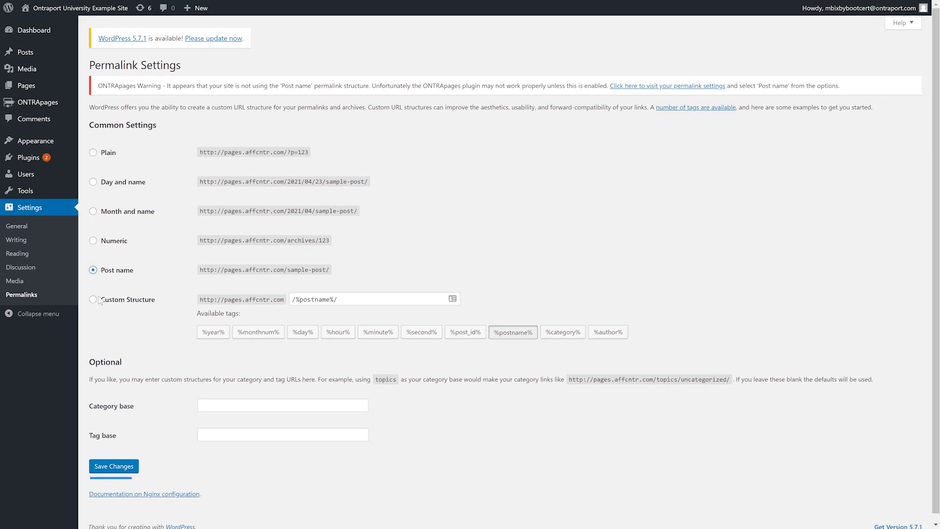
{"action": "left_click", "coordinate": [131, 467]}
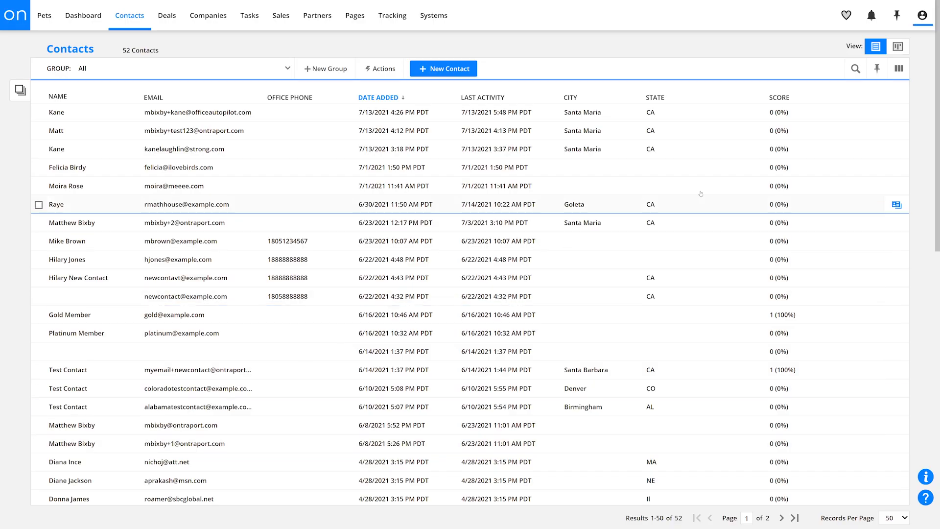
Switch to Ontraport and open the API instructions and key manager from the administration integrations.
{"action": "left_click", "coordinate": [922, 15]}
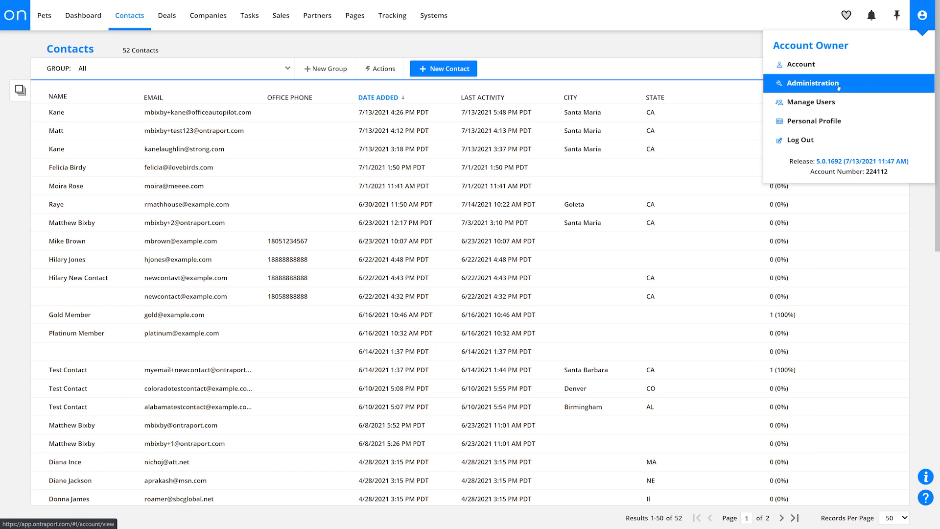
{"action": "left_click", "coordinate": [813, 83]}
{"action": "left_click", "coordinate": [68, 187]}
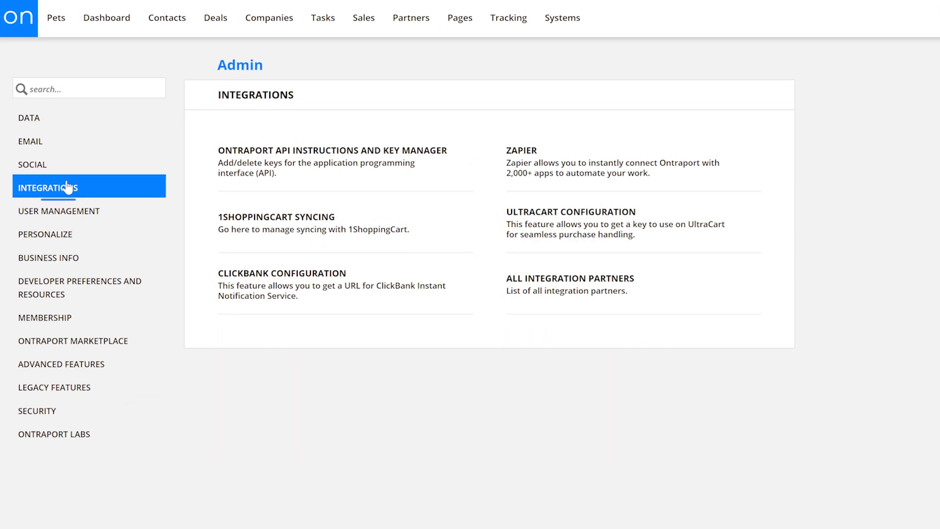
{"action": "left_click", "coordinate": [354, 170]}
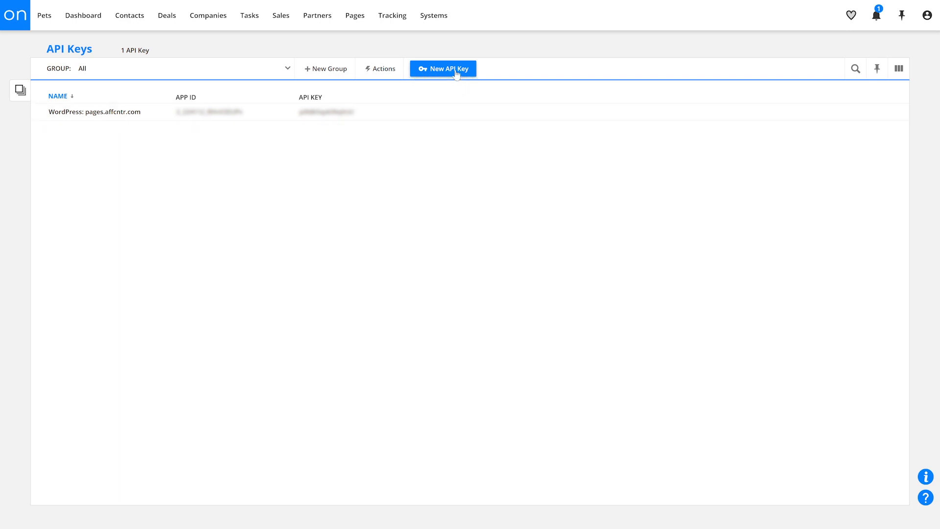
Create an API key named Ontrapages WordPress Site with Me as the contact owner and save it.
{"action": "left_click", "coordinate": [455, 69]}
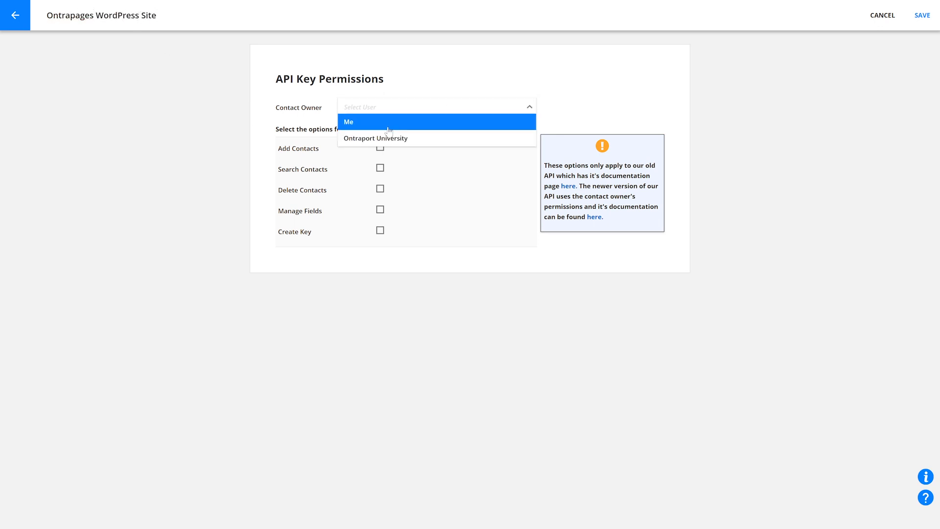
{"action": "left_click", "coordinate": [389, 124]}
{"action": "left_click", "coordinate": [928, 25]}
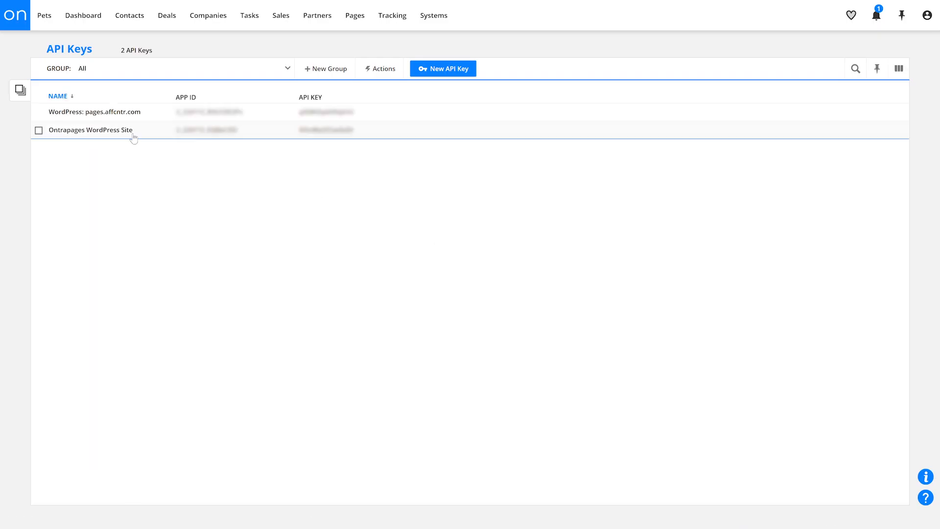
Copy the App ID and API key of Ontrapages WordPress Site into the ONTRApages plugin settings in WordPress and save.
{"action": "left_click", "coordinate": [126, 130]}
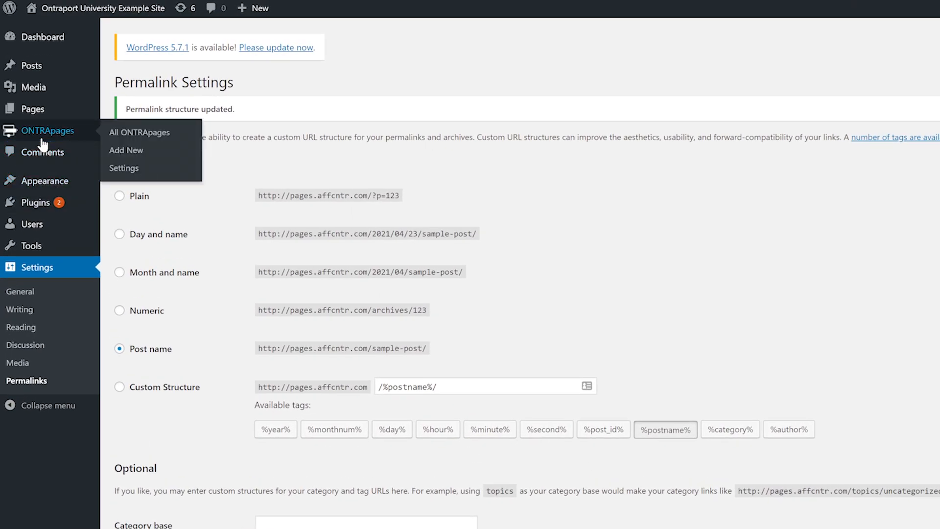
{"action": "left_click", "coordinate": [42, 132]}
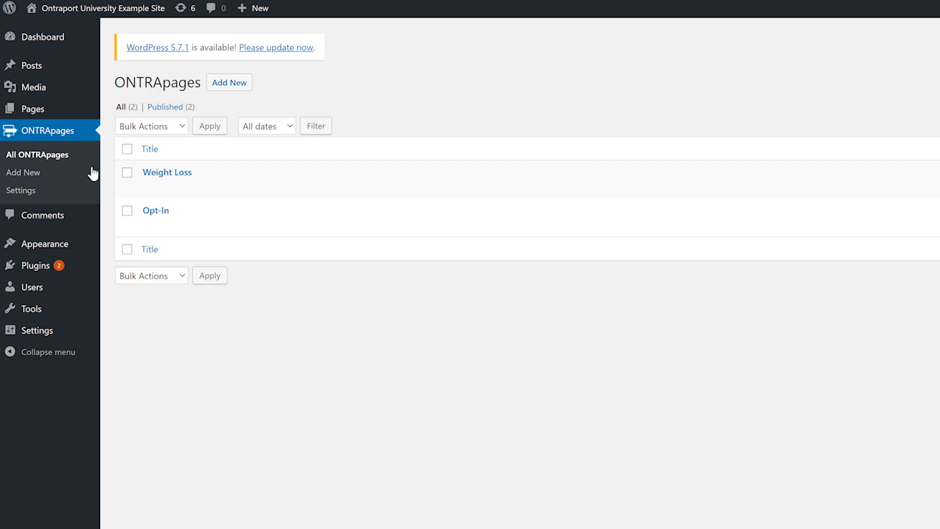
{"action": "left_click", "coordinate": [19, 191]}
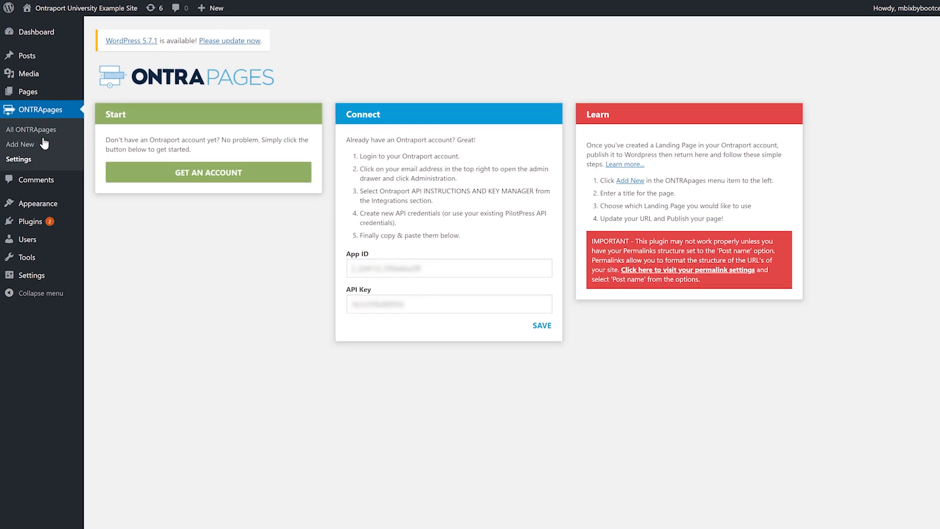
{"action": "left_click_drag", "start_coordinate": [394, 249], "coordinate": [304, 248]}
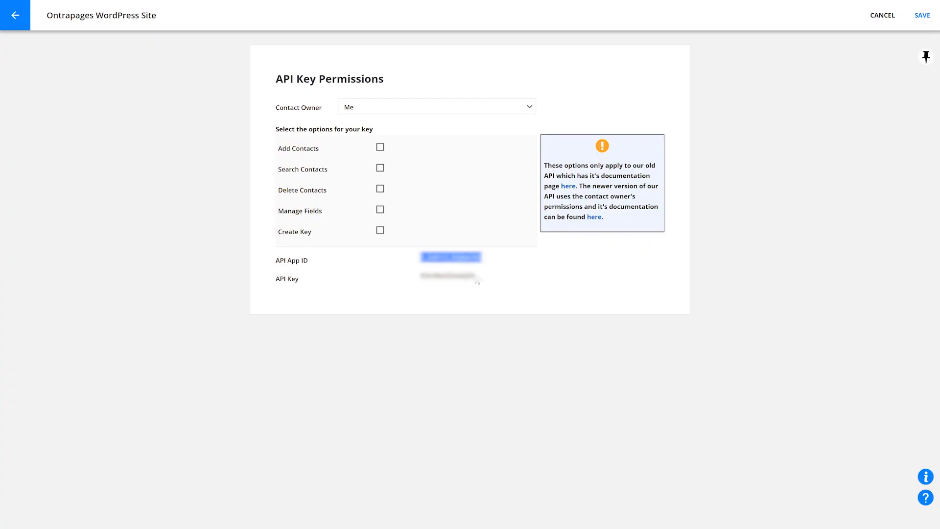
{"action": "left_click_drag", "start_coordinate": [474, 275], "coordinate": [421, 277]}
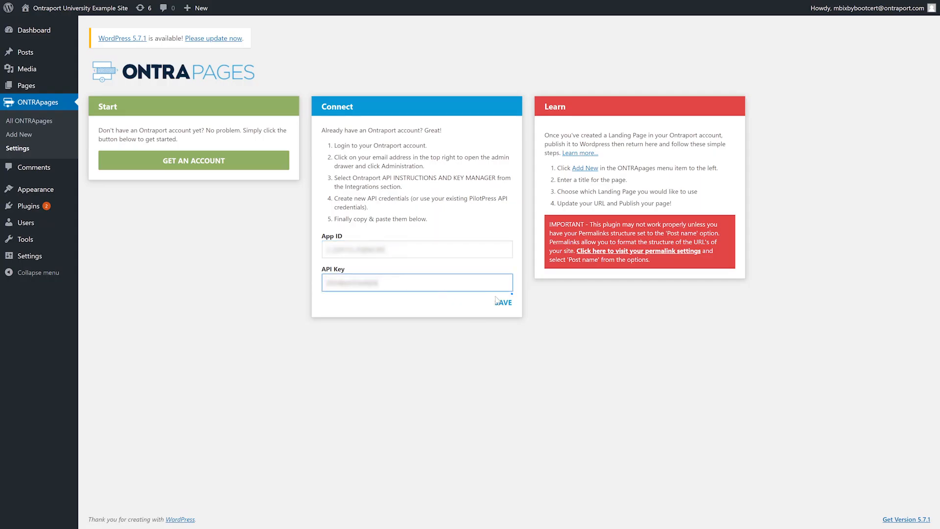
{"action": "left_click", "coordinate": [504, 302]}
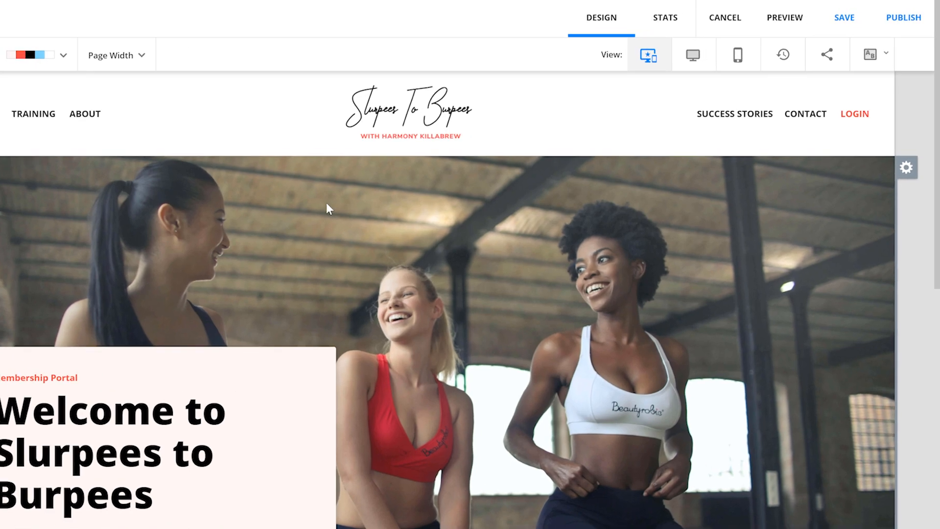
Save and publish the Slurpees to Burpees membership home page in Ontraport with the Publish to WordPress option.
{"action": "left_click", "coordinate": [898, 20]}
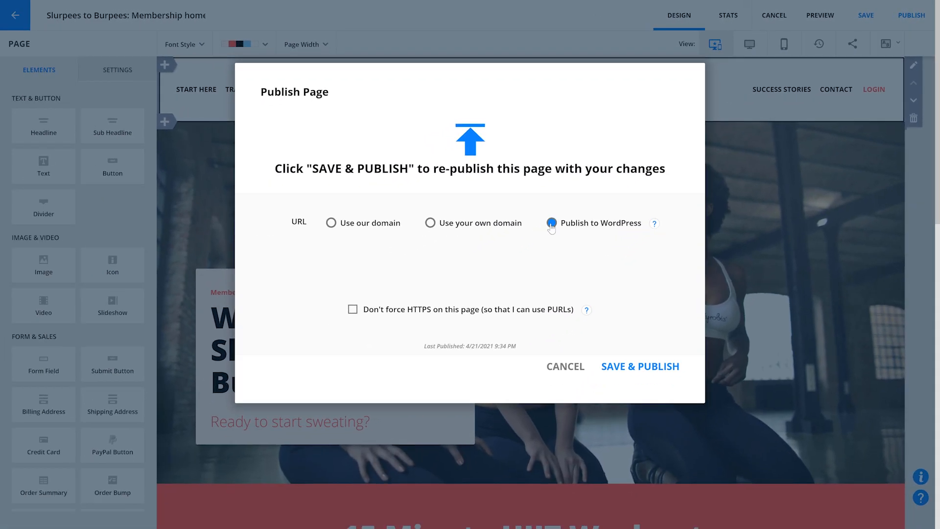
{"action": "left_click", "coordinate": [630, 368]}
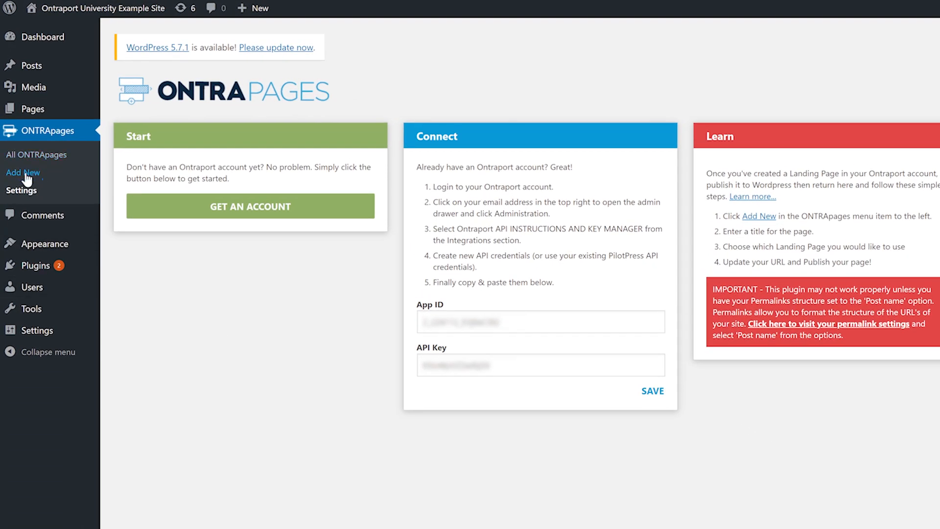
In WordPress, publish a new ONTRApage titled Home Page using Slurpees to Burpees: Membership homepage - 037, with the permalink slug home.
{"action": "left_click", "coordinate": [27, 176]}
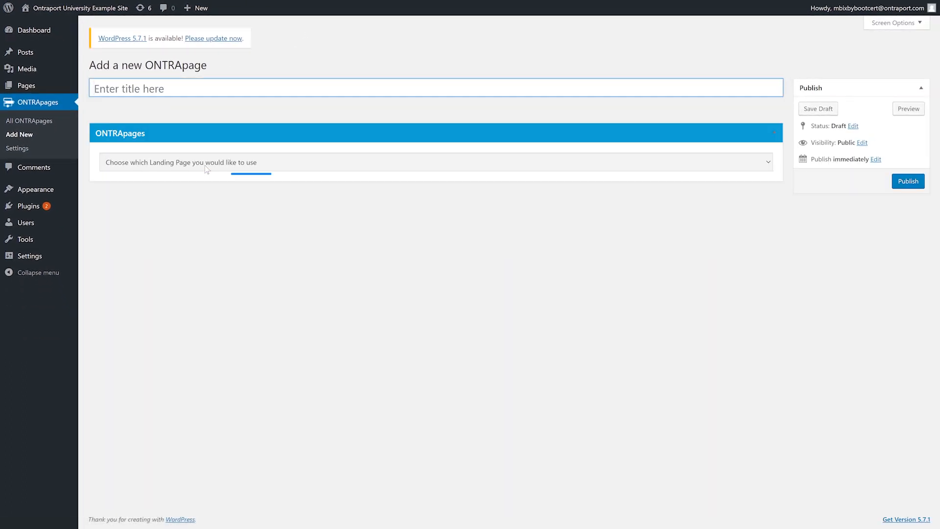
{"action": "left_click", "coordinate": [206, 167]}
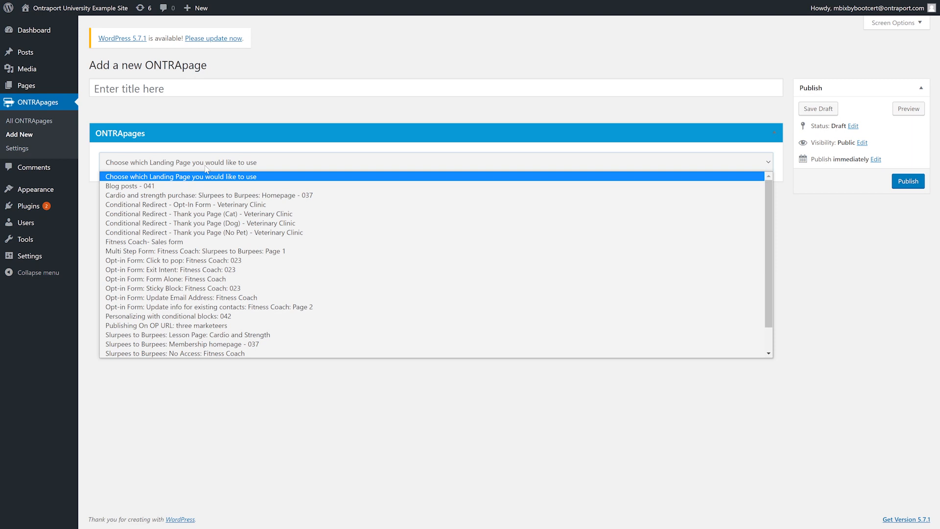
{"action": "left_click", "coordinate": [220, 319]}
{"action": "left_click", "coordinate": [175, 87]}
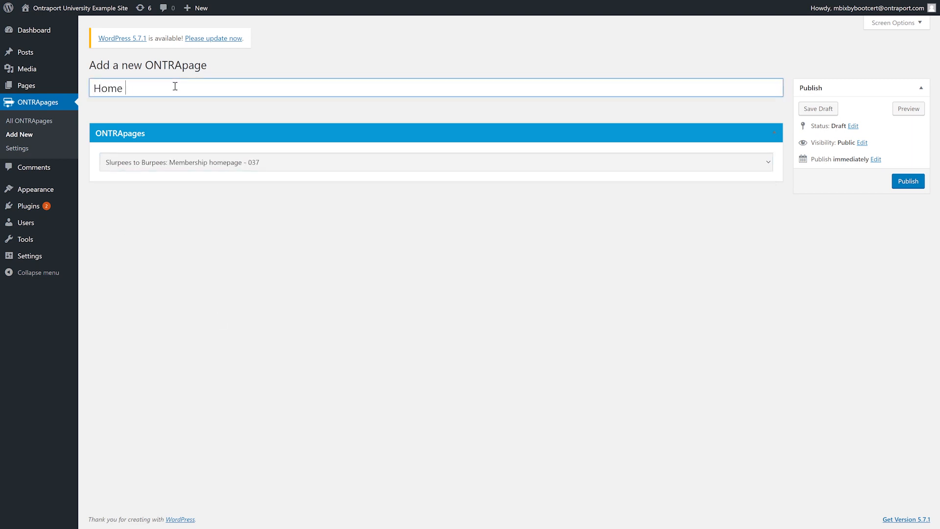
{"action": "left_click", "coordinate": [911, 182]}
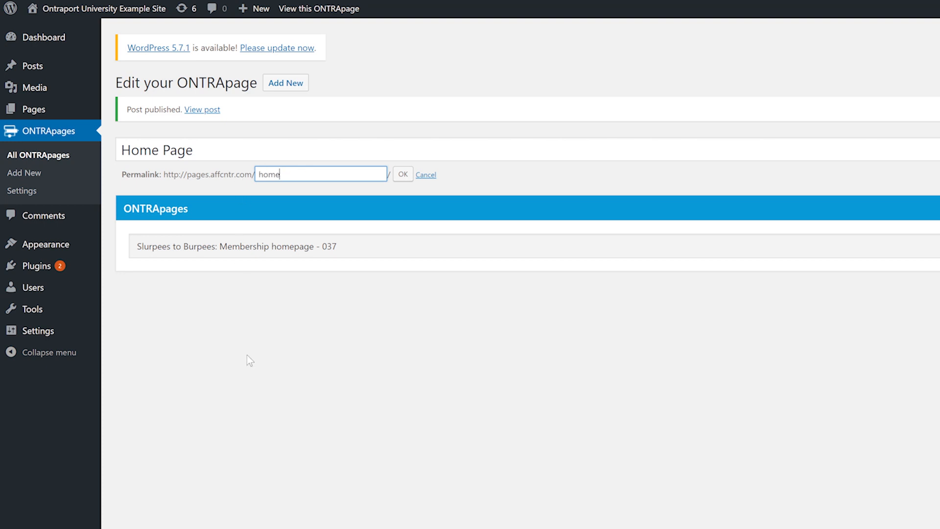
{"action": "left_click", "coordinate": [403, 174]}
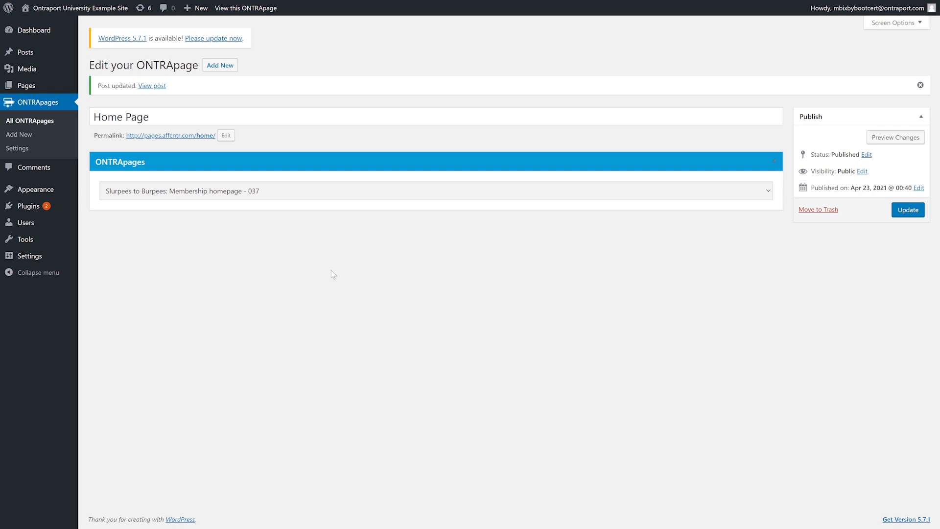
Find the PilotPress plugin in the WordPress plugin directory, then install and activate it.
{"action": "mouse_move", "coordinate": [25, 210]}
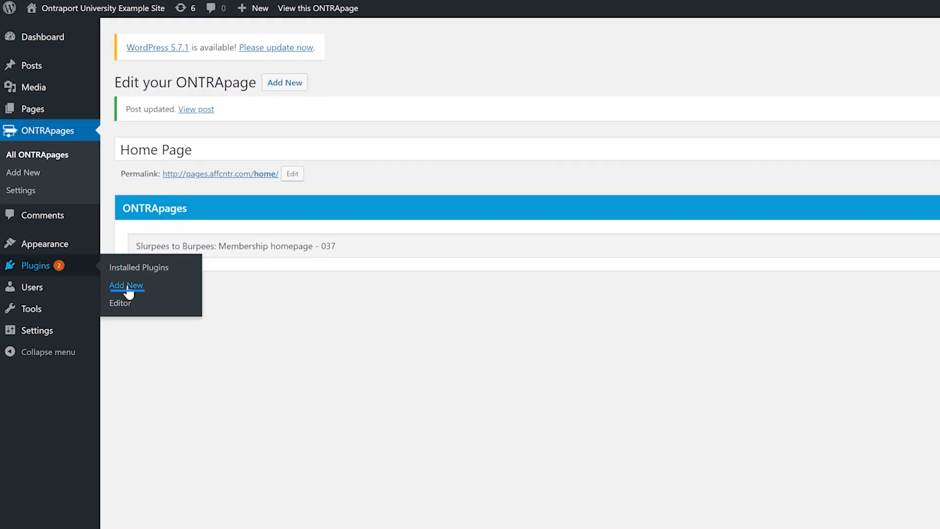
{"action": "left_click", "coordinate": [127, 288]}
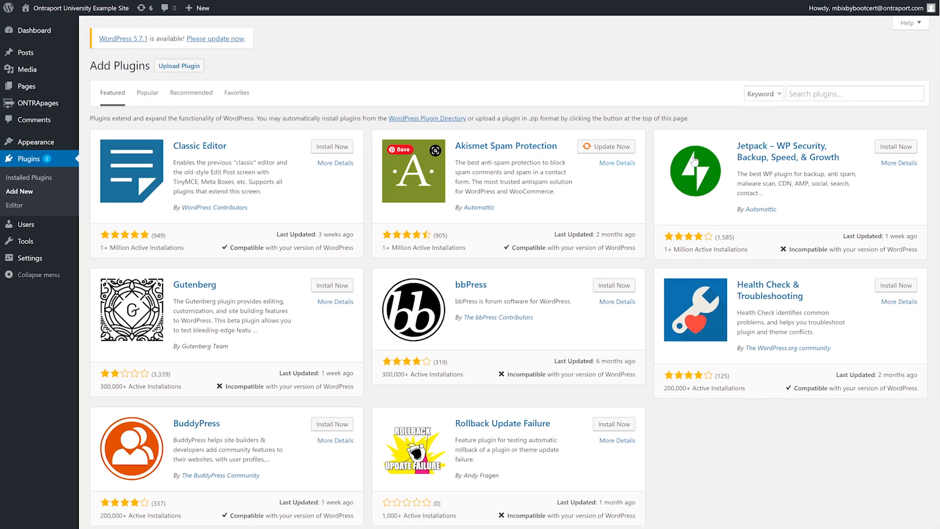
{"action": "left_click", "coordinate": [821, 94]}
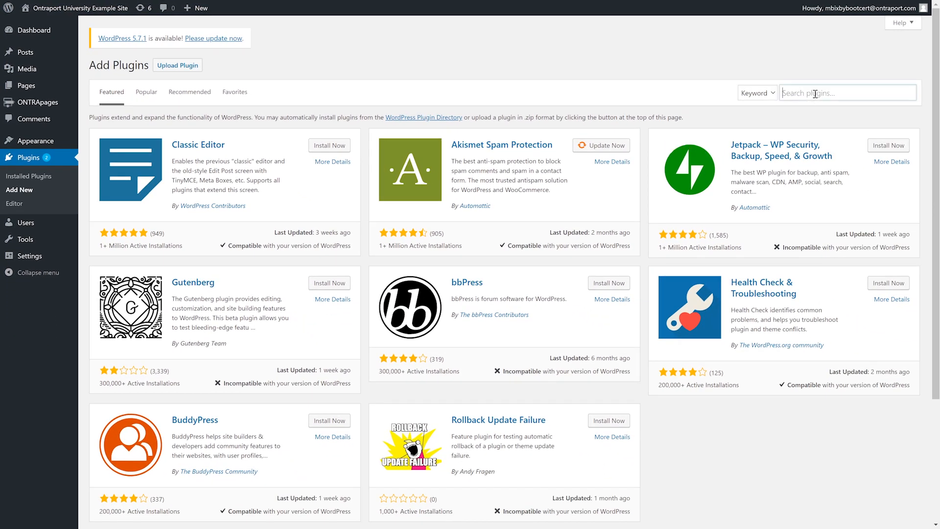
{"action": "type", "text": "PilotPress"}
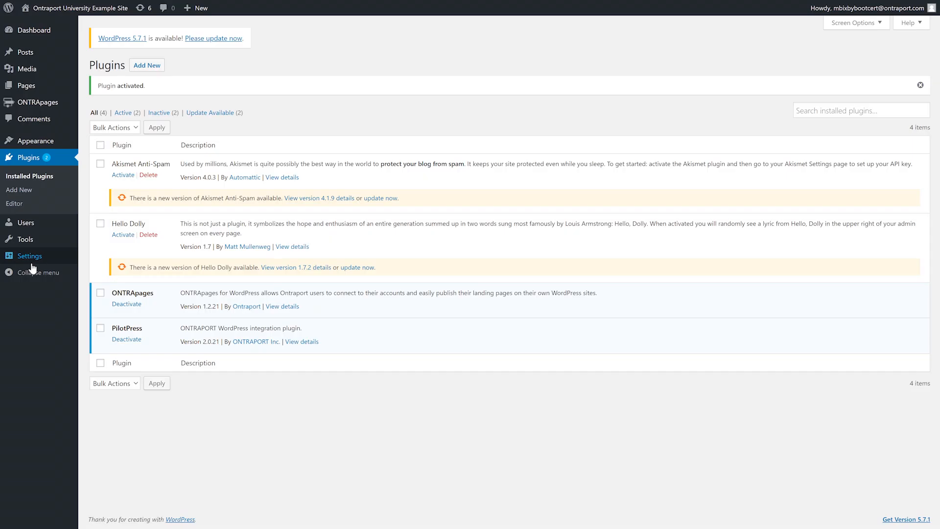
Enter the application ID and API key from Ontraport's WordPress: pages.affcntr.com key in the PilotPress settings.
{"action": "mouse_move", "coordinate": [32, 263]}
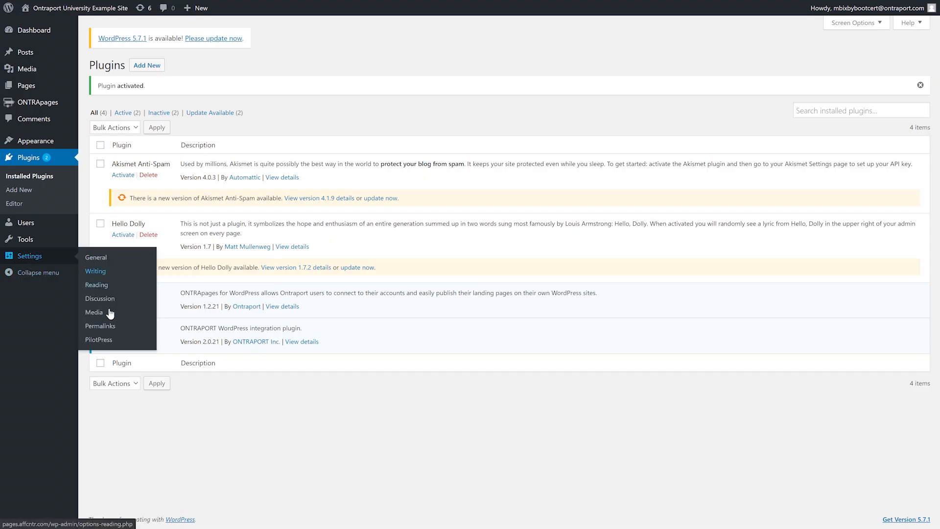
{"action": "left_click", "coordinate": [99, 339]}
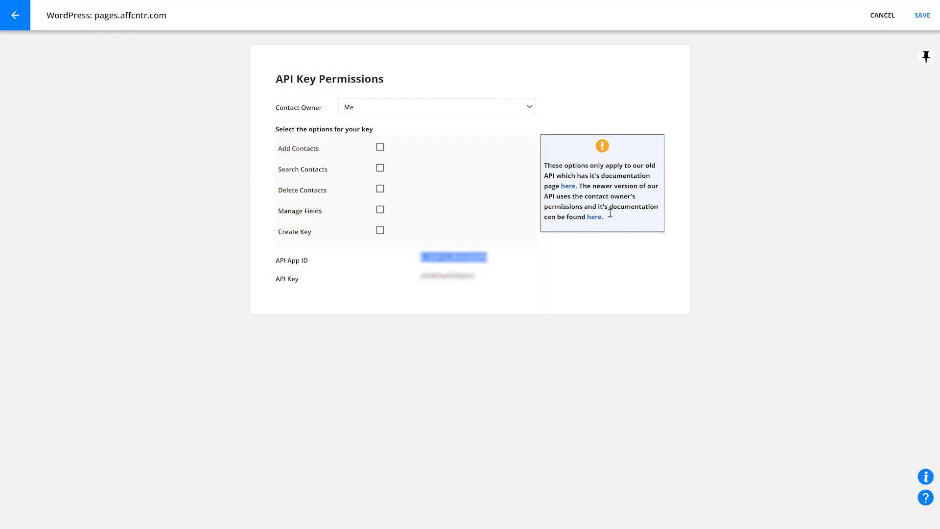
{"action": "left_click_drag", "start_coordinate": [474, 275], "coordinate": [438, 275]}
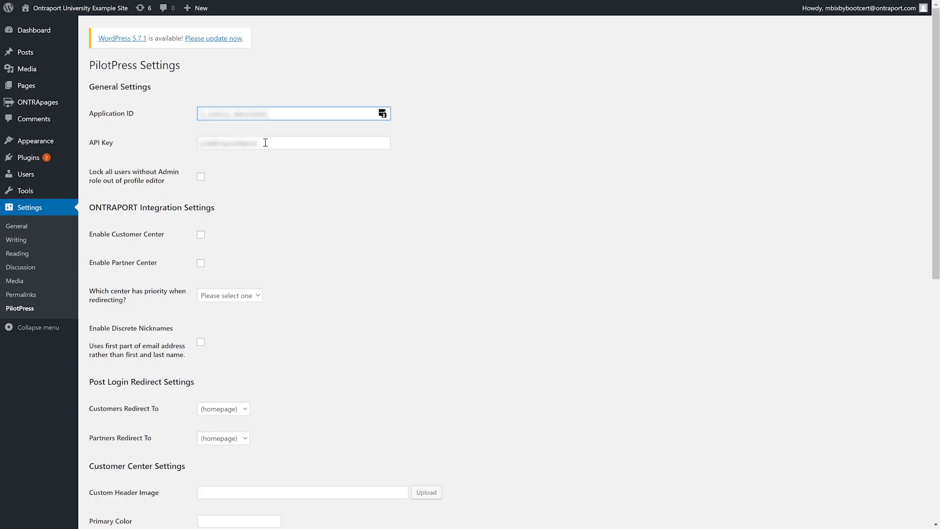
{"action": "left_click_drag", "start_coordinate": [267, 144], "coordinate": [189, 148]}
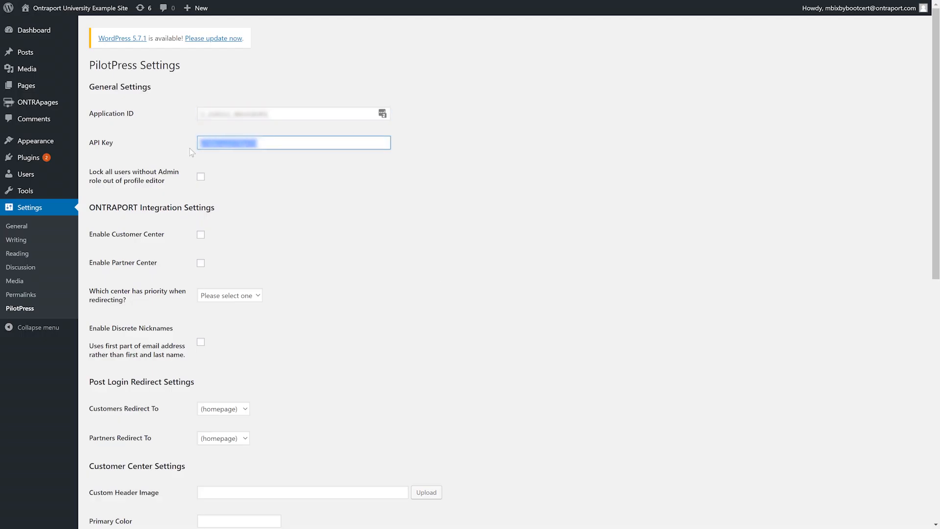
{"action": "left_click", "coordinate": [580, 188]}
{"action": "scroll", "coordinate": [190, 301], "scroll_direction": "down", "scroll_amount": 10}
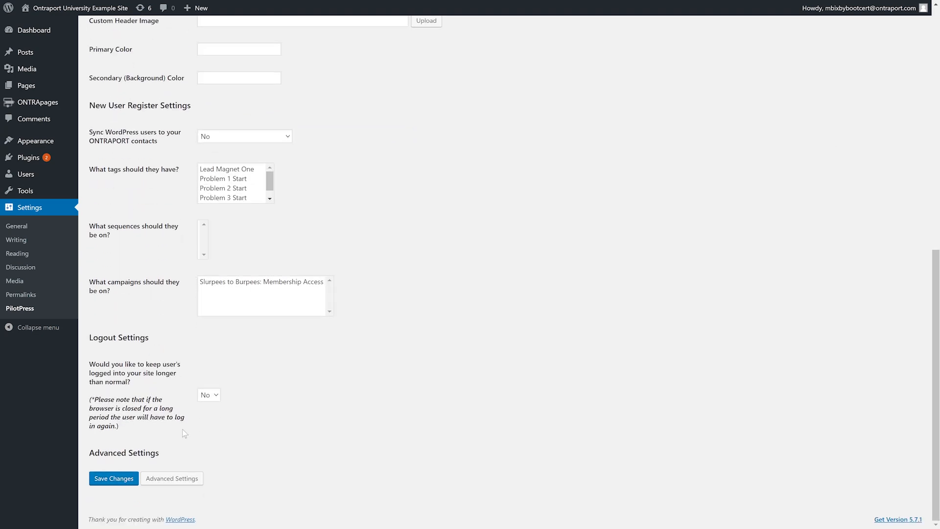